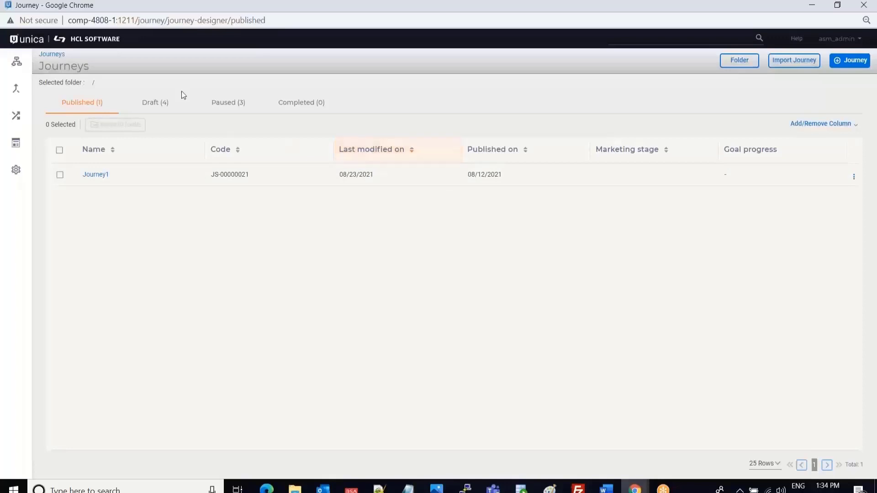
From the Draft journeys list, start creating a new journey.
left_click(145, 105)
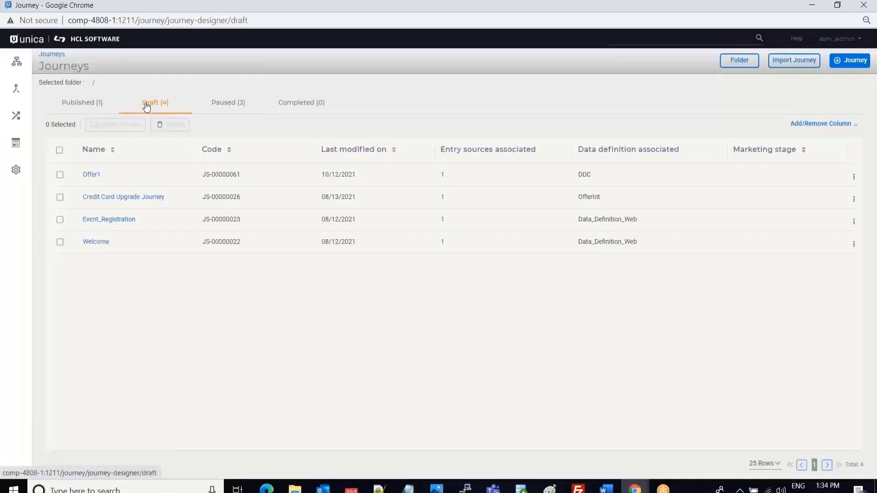
left_click(853, 60)
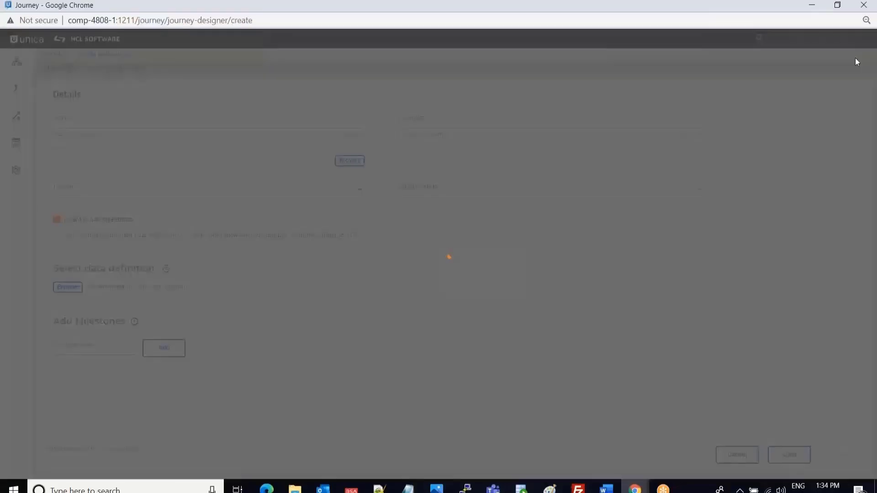
Name the journey Demo_Offer, turn off milestones, and set entry source DD2 from the Test folder.
left_click(64, 122)
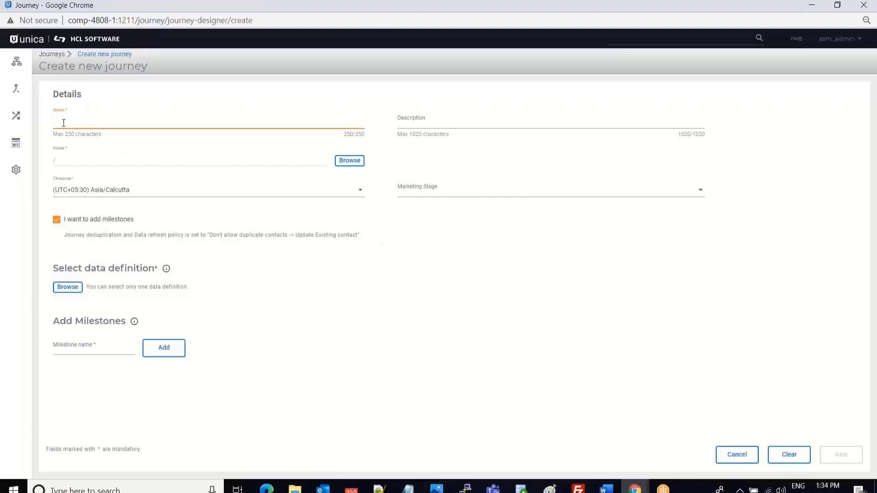
type("Demo_Offer")
left_click(56, 220)
left_click(65, 276)
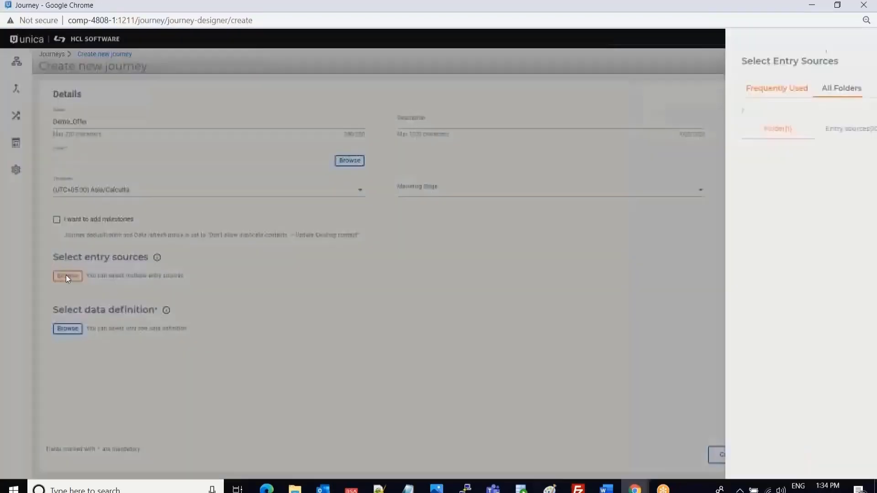
left_click(705, 87)
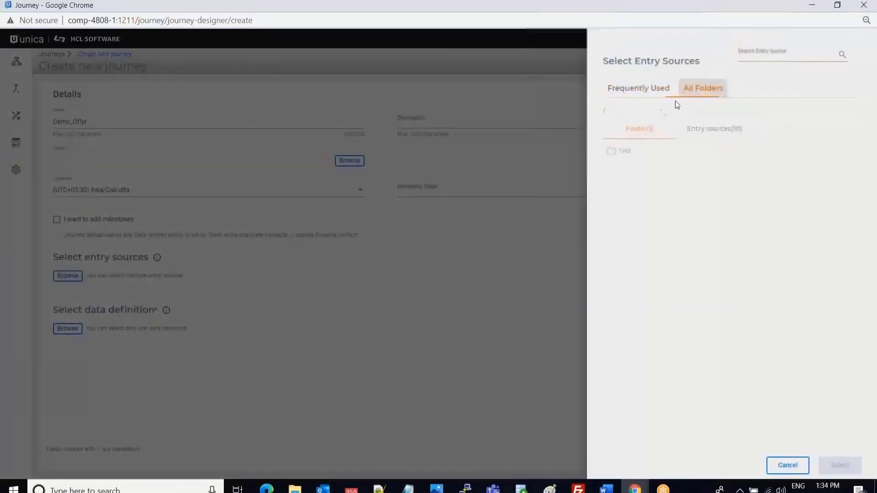
left_click(626, 151)
left_click(695, 130)
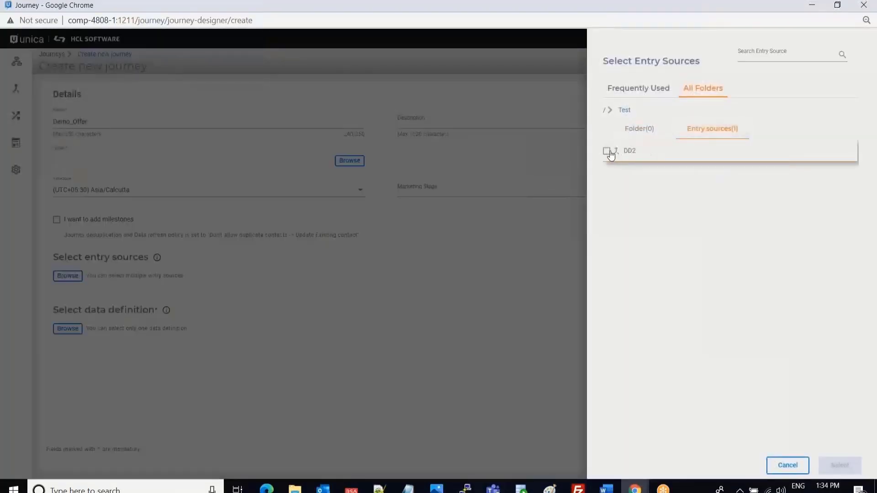
left_click(609, 152)
left_click(841, 465)
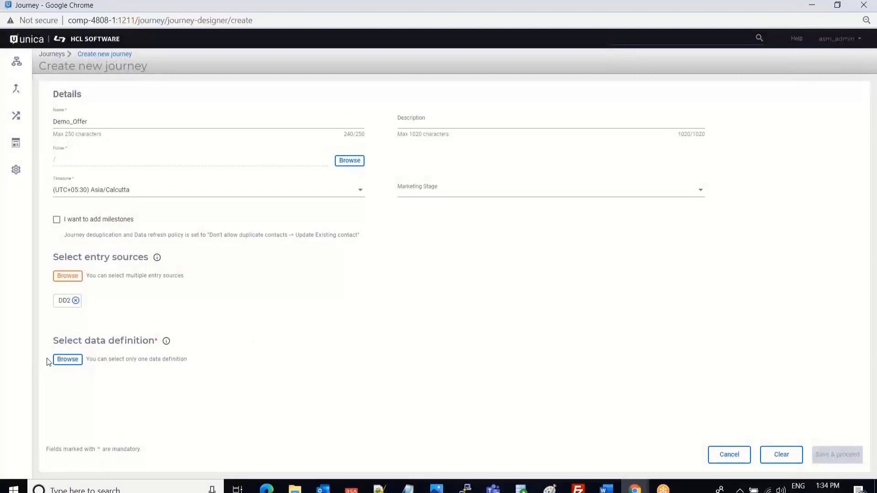
Attach DDC as the journey's data definition.
left_click(65, 360)
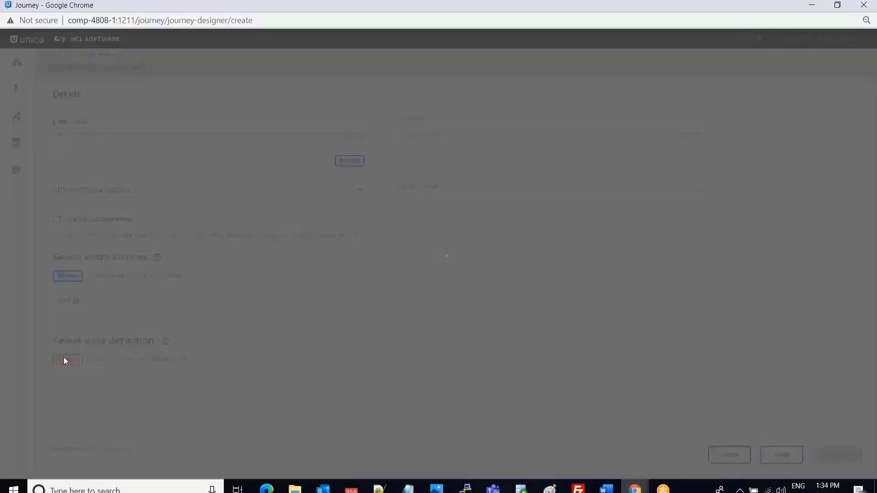
left_click(709, 90)
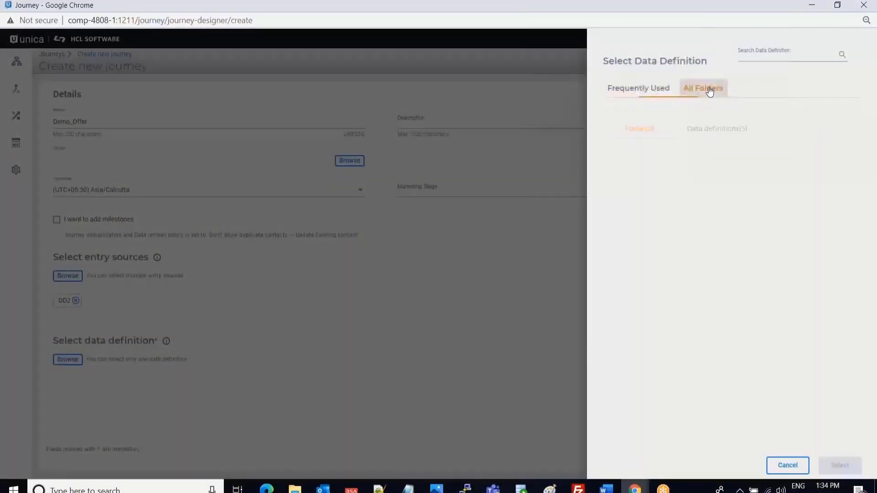
left_click(730, 128)
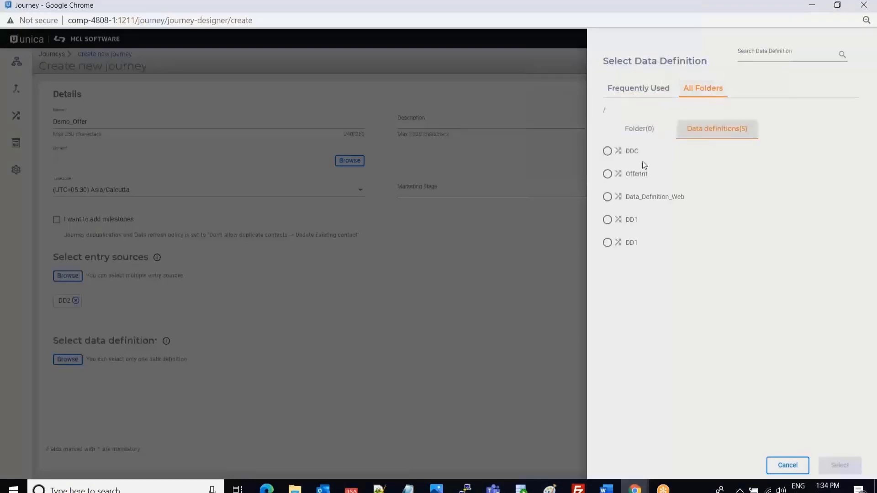
left_click(607, 151)
left_click(839, 465)
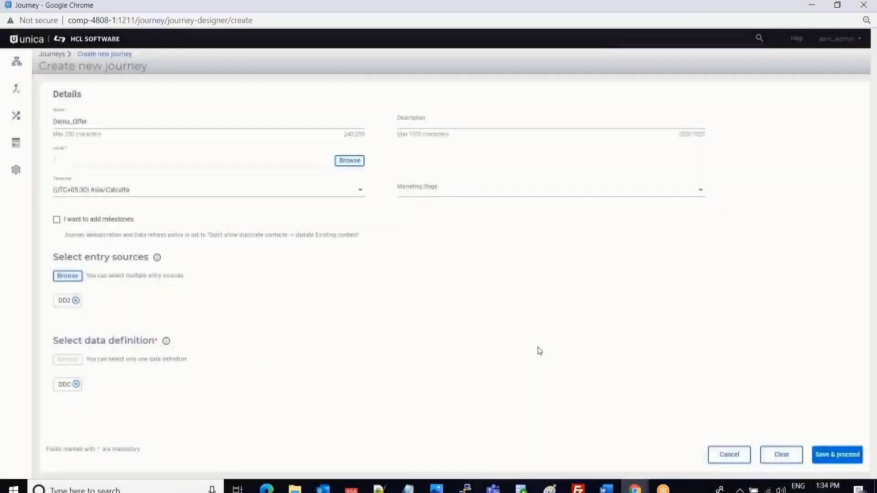
Save Demo_Offer to its canvas and open Journey Settings from More Actions.
left_click(835, 456)
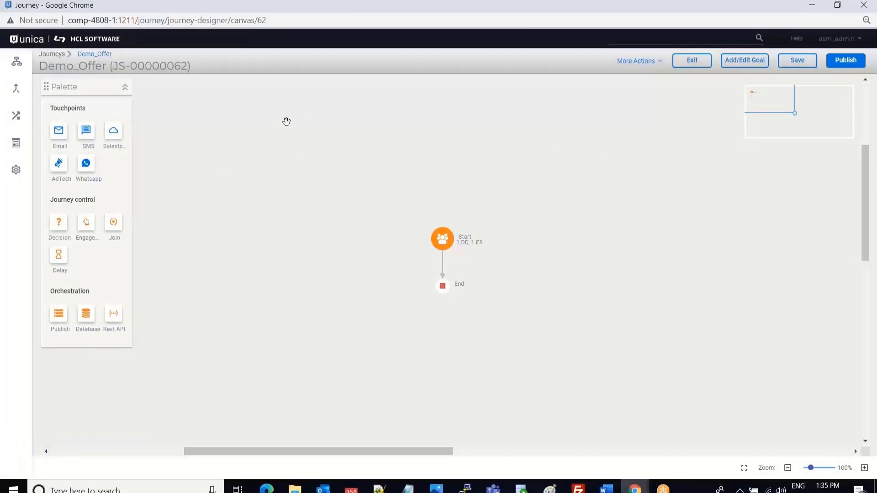
left_click(639, 65)
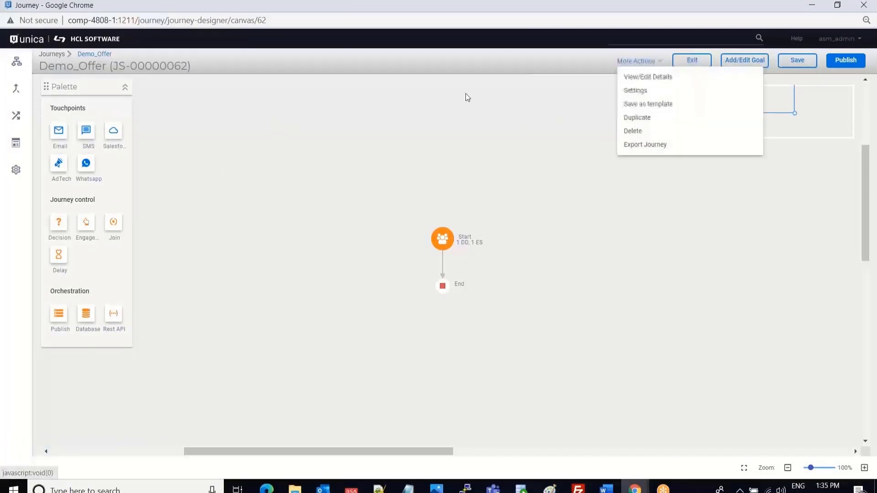
left_click(233, 176)
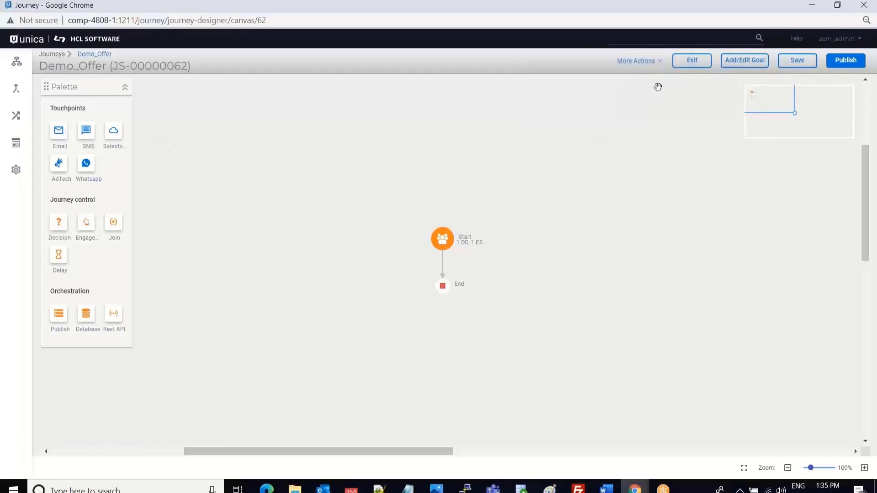
left_click(636, 64)
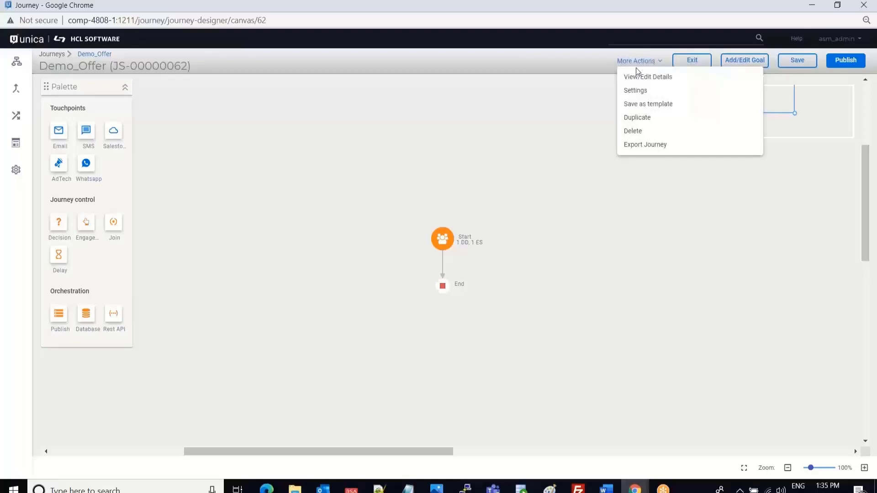
left_click(634, 91)
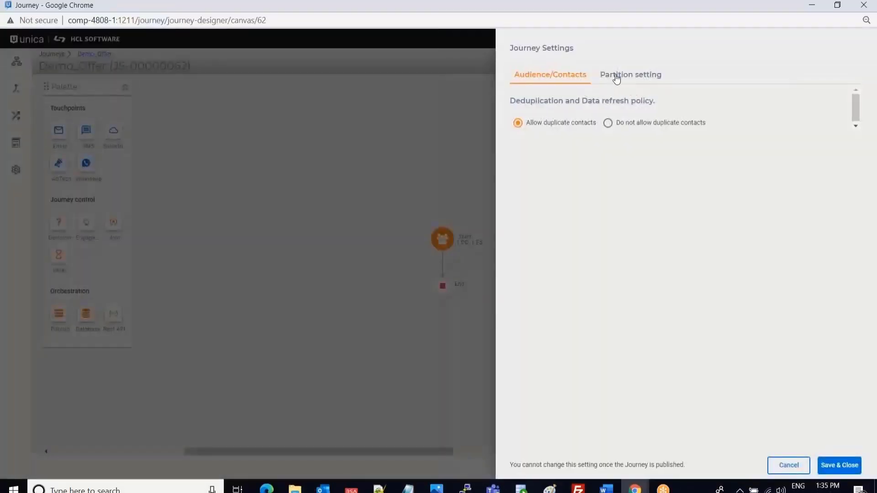
Set audience level Customer on partition1, map CustomerID to CustomerID, and save the settings.
left_click(616, 78)
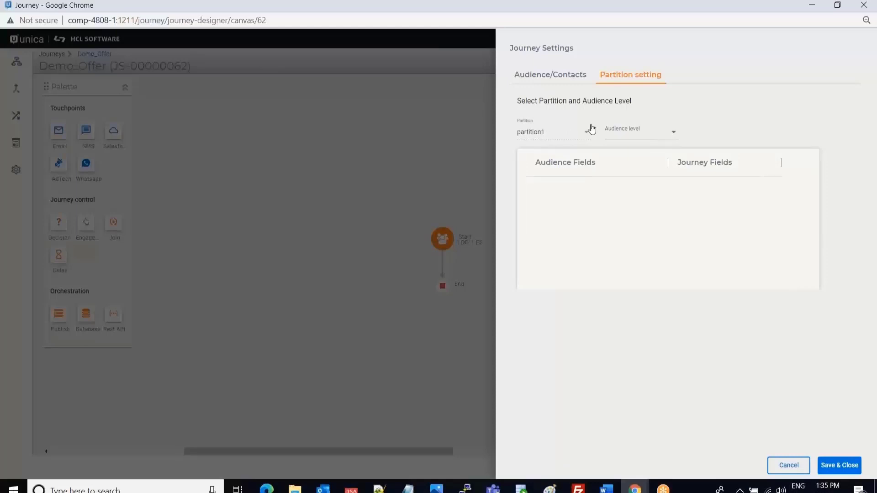
left_click(674, 136)
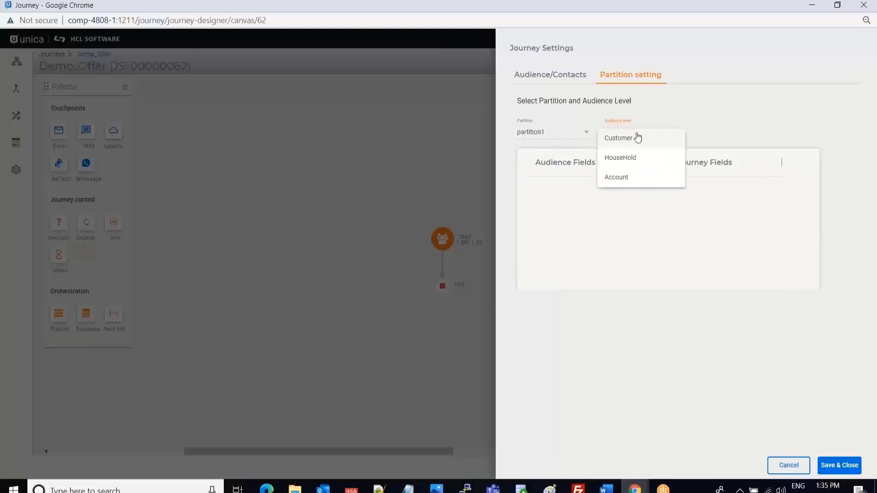
left_click(661, 136)
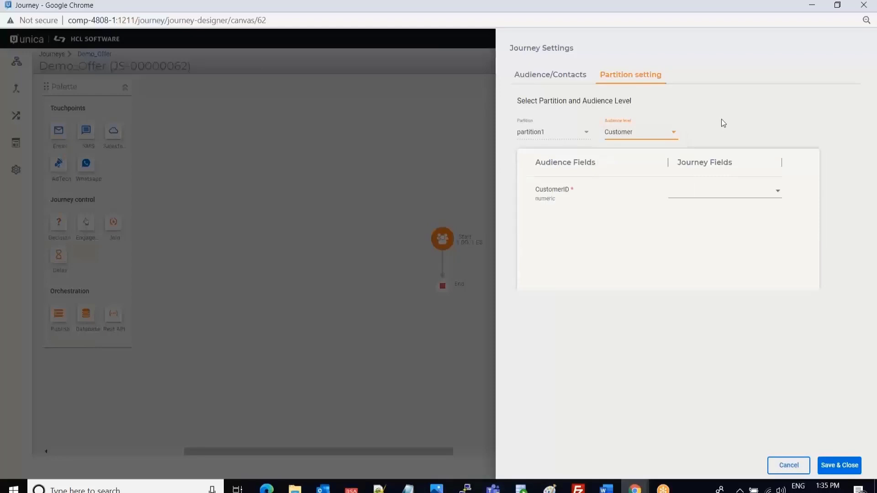
left_click(740, 191)
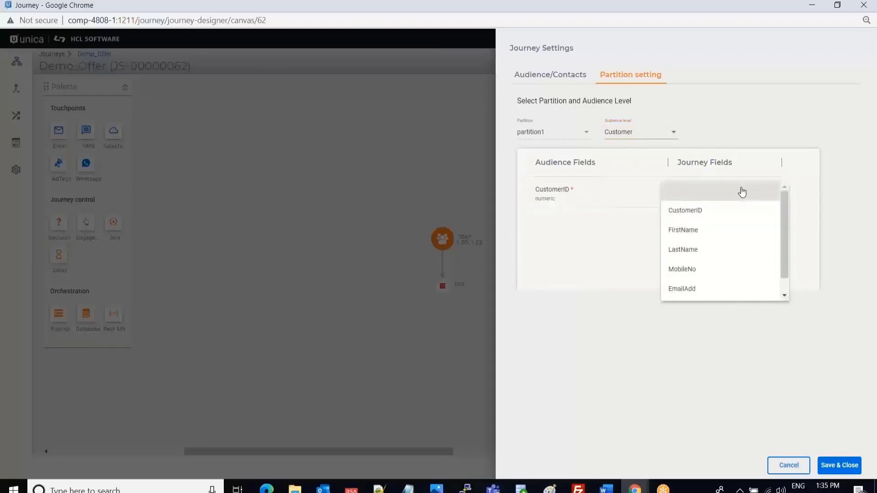
left_click(684, 215)
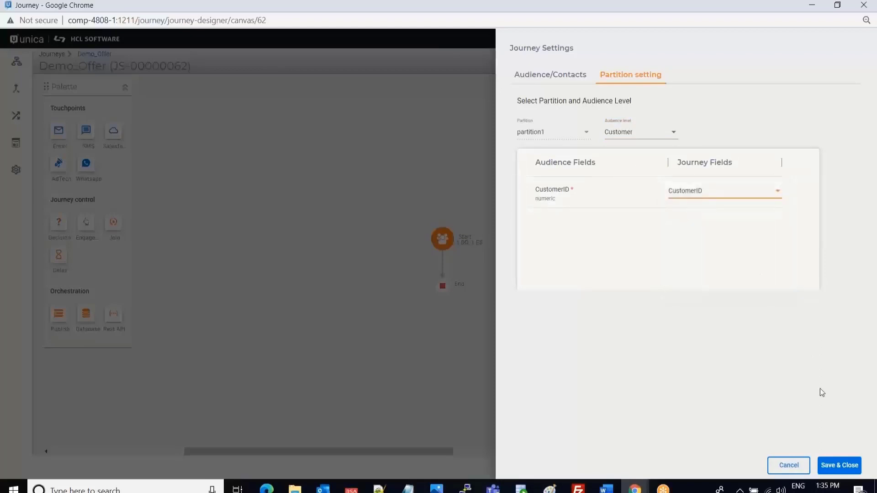
left_click(830, 467)
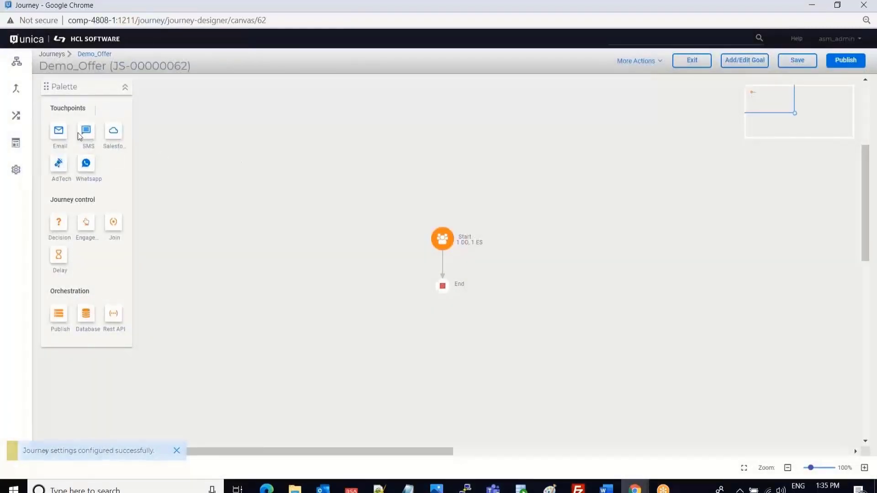
Add an Email touchpoint to the canvas and name it Sent_Email.
left_click_drag(63, 133, 444, 261)
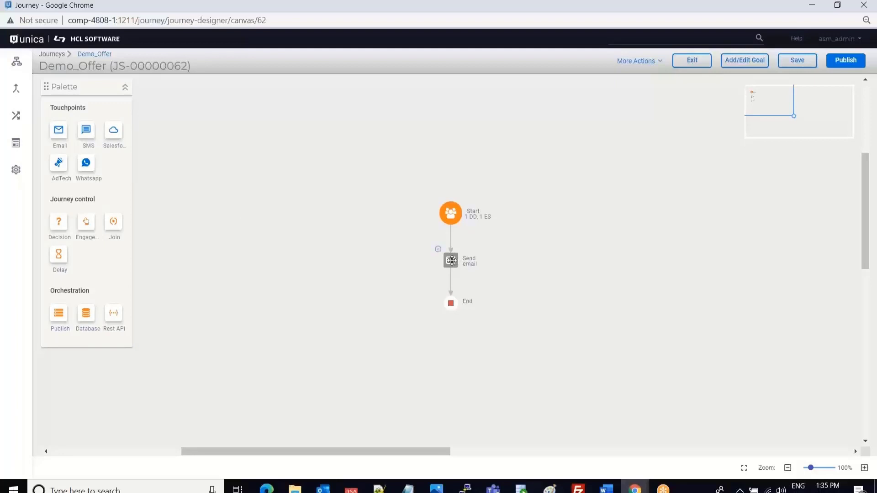
double_click(452, 261)
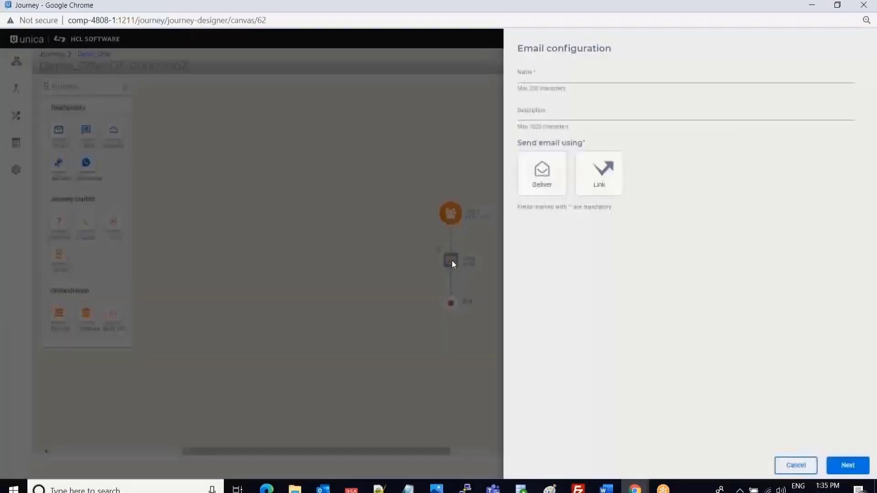
left_click(545, 74)
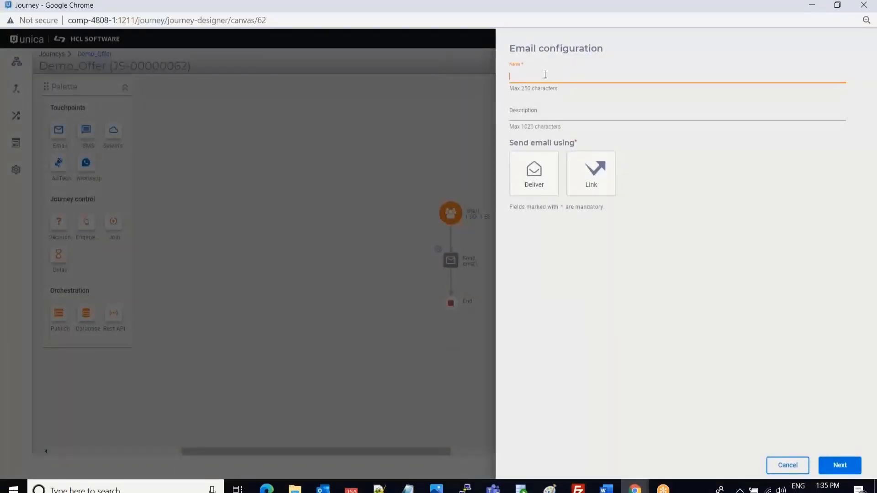
type("Sent_Email")
Make Sent_Email send via Link with offer association enabled, and bring up the offer list.
left_click(591, 182)
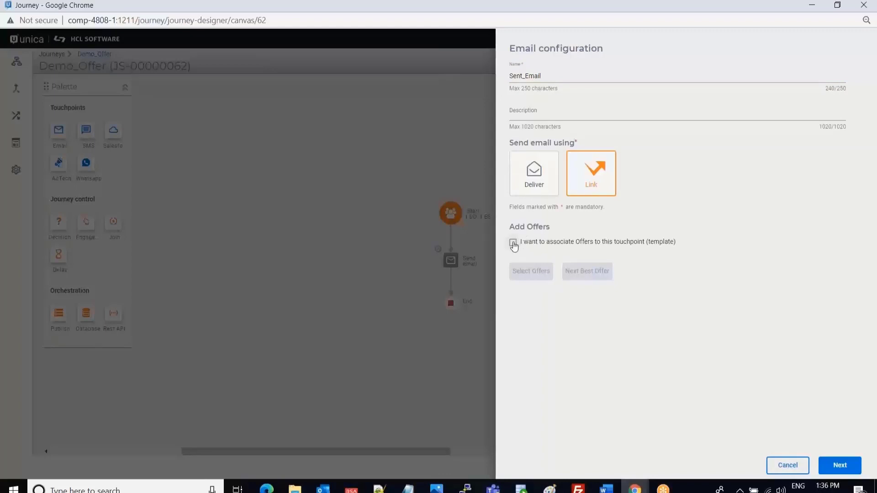
left_click(512, 244)
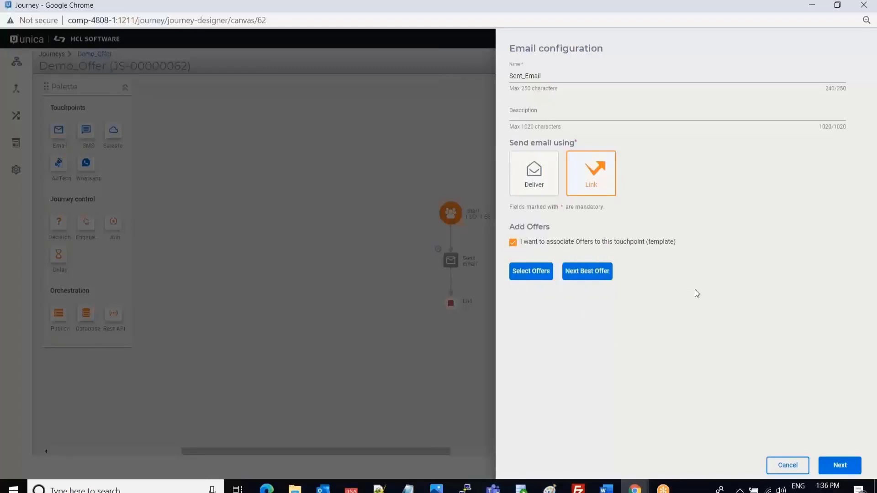
left_click(518, 275)
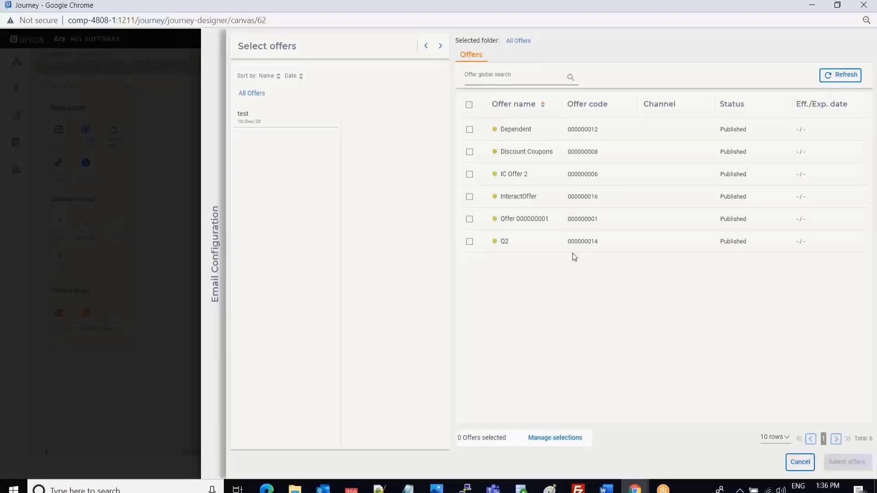
Select only the Discount Coupons offer, leaving IC Offer 2 unticked.
left_click(470, 154)
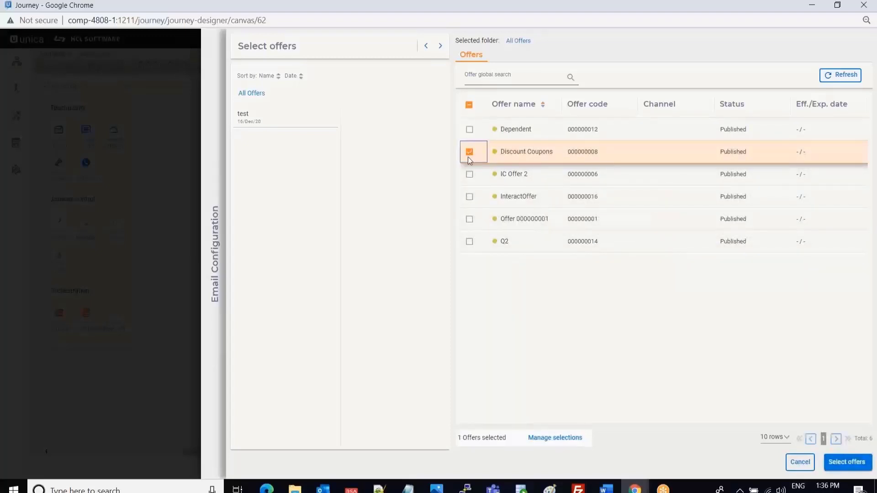
left_click(470, 176)
left_click(470, 176)
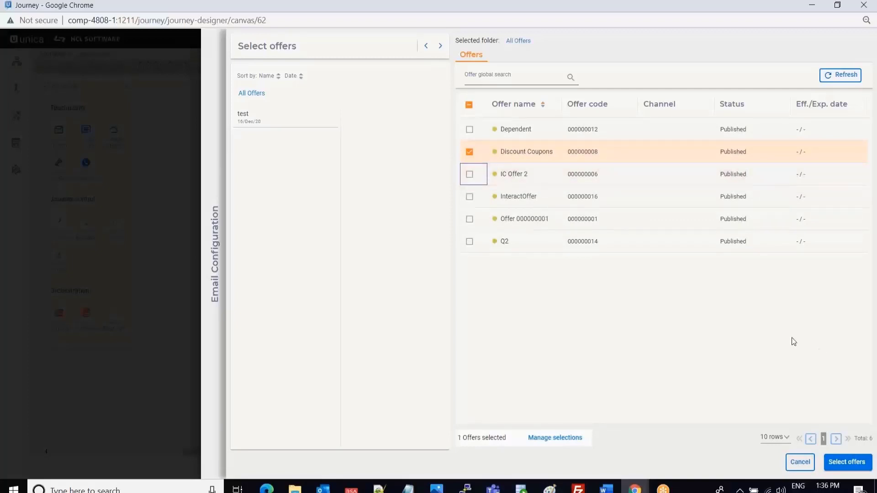
left_click(843, 469)
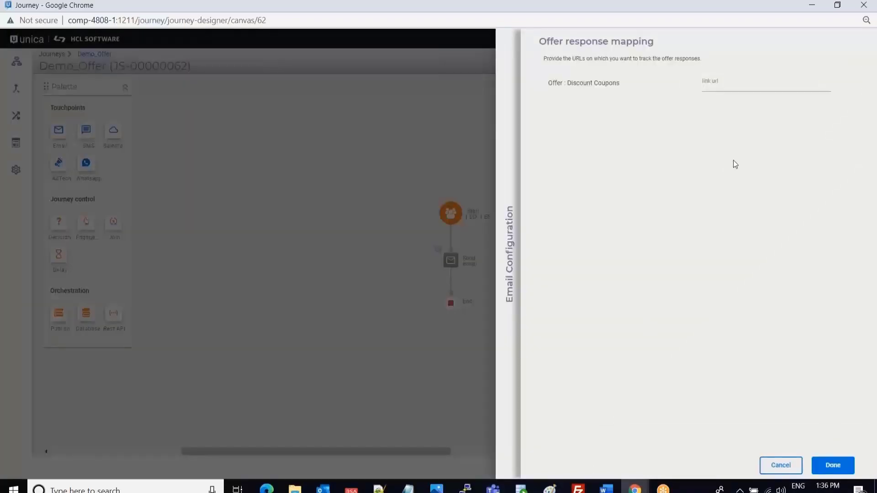
left_click(731, 84)
type("http://www.")
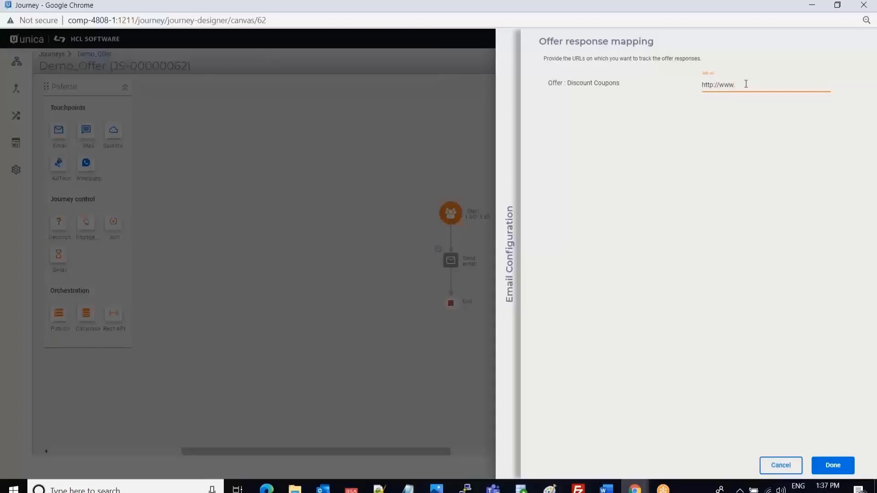
type("myapp.com")
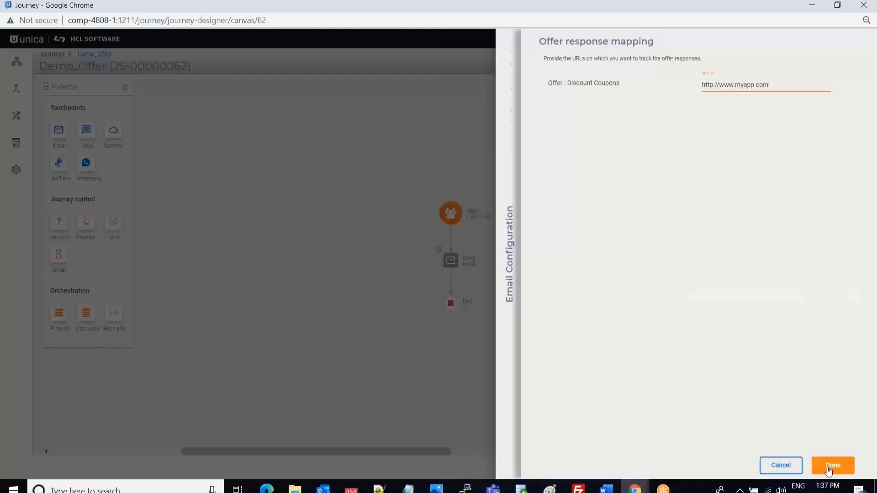
left_click(832, 465)
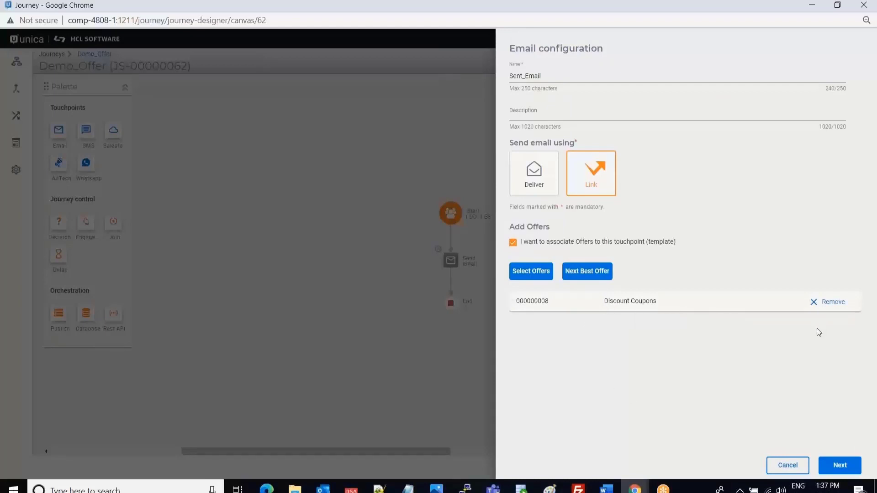
Choose the existing MailChimp1 connection for a new action.
left_click(840, 467)
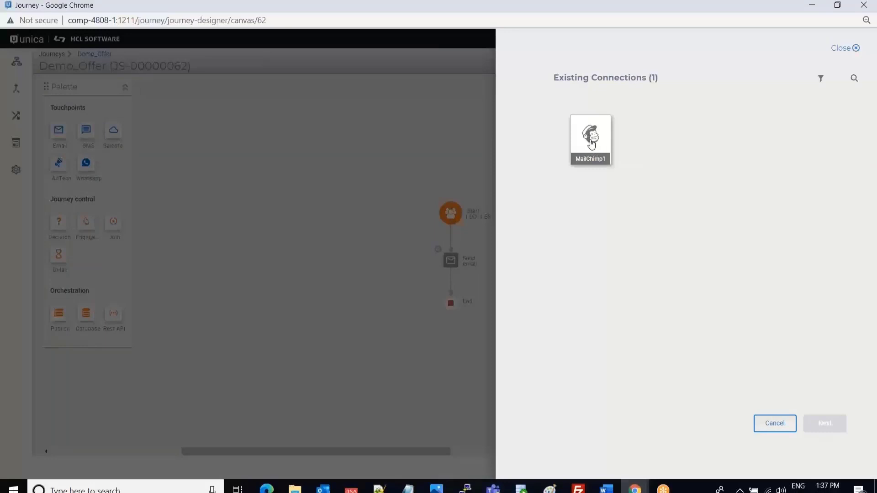
left_click(591, 143)
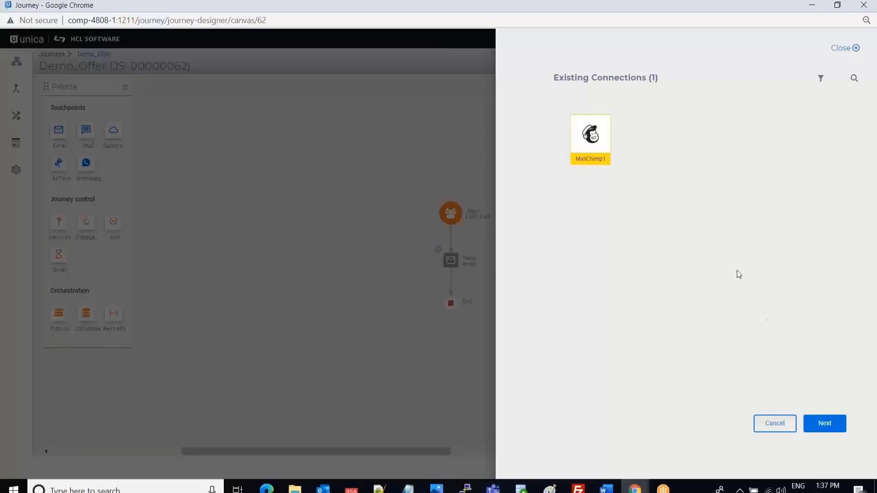
left_click(821, 425)
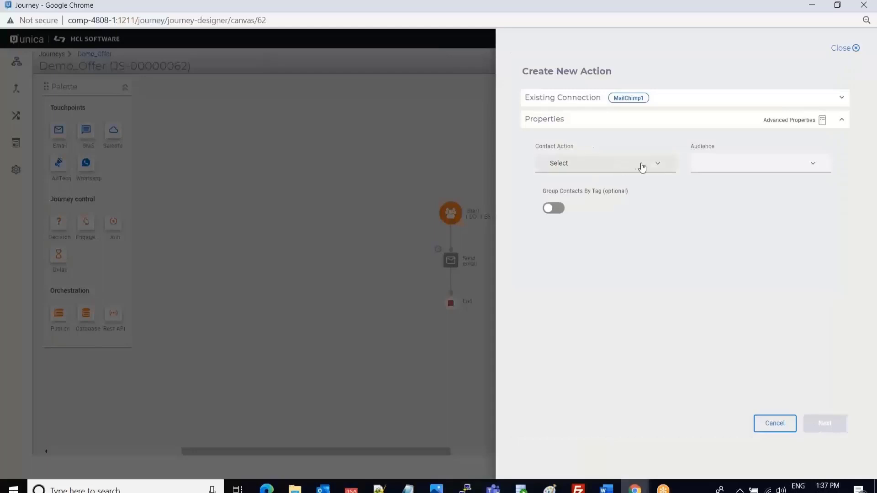
Set the contact action to 'Upload contacts and run a campaign' with audience HCL.
left_click(645, 169)
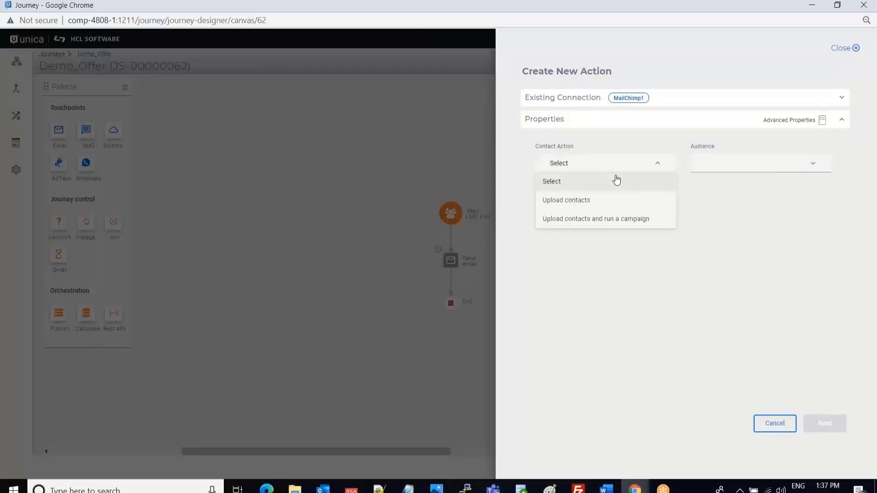
left_click(562, 221)
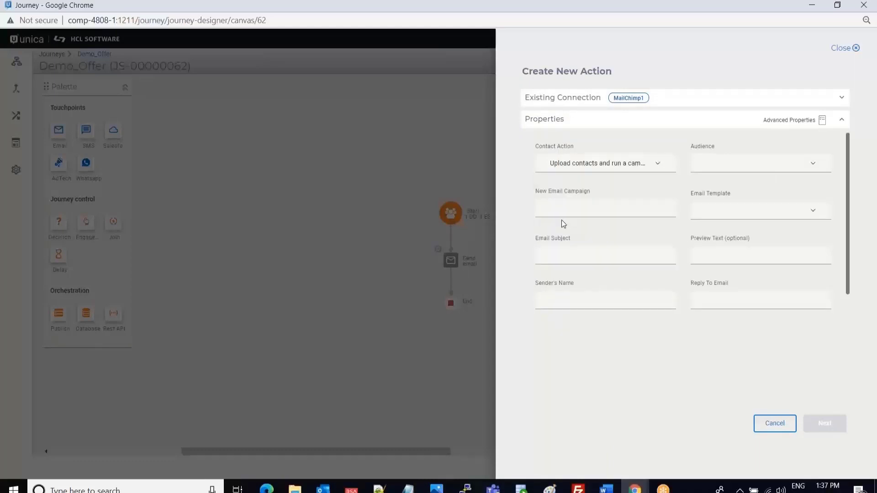
left_click(755, 171)
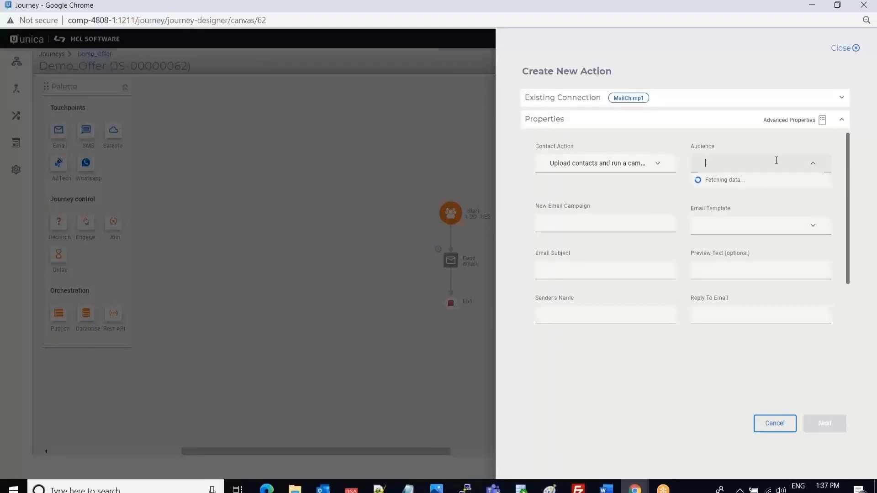
left_click(702, 182)
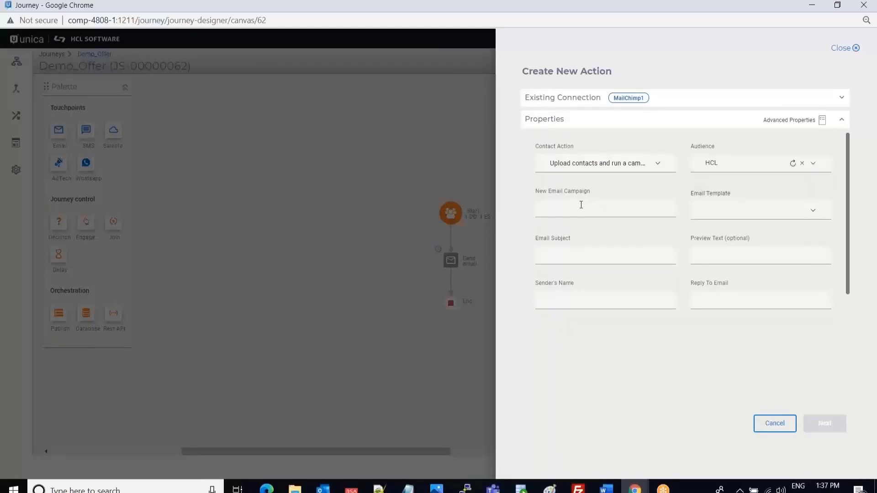
Name the new email campaign Demo_Campaign and choose the OMKAR_MAIL_TEXT email template.
left_click(581, 206)
type("D")
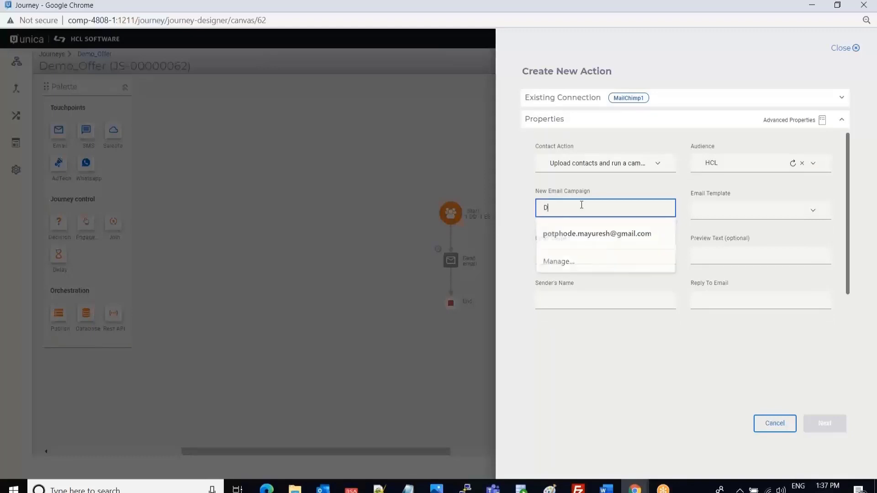
type("emo_Campaign")
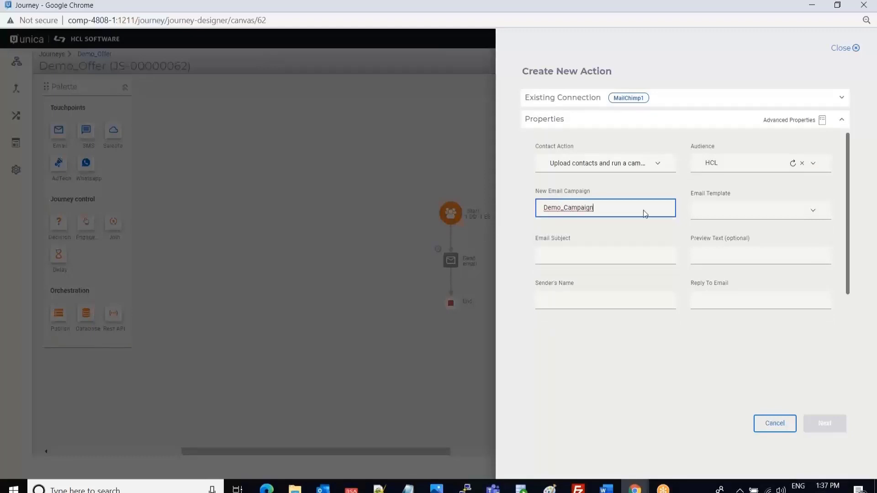
left_click(719, 209)
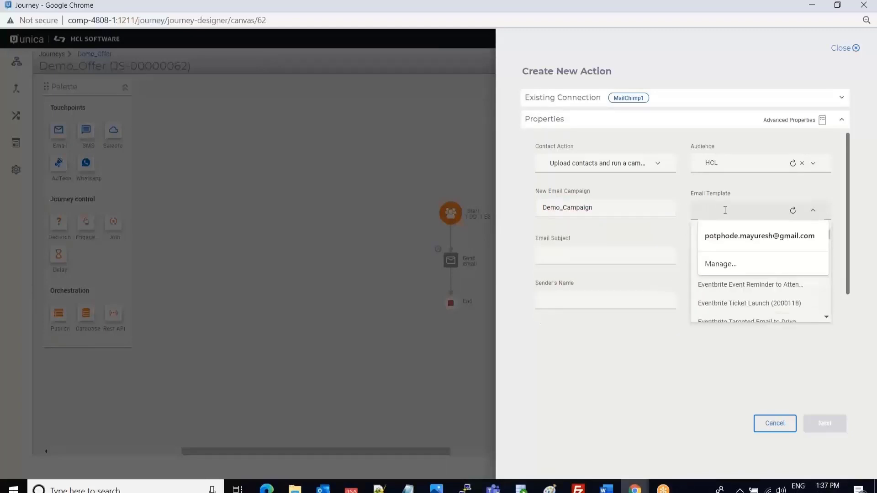
left_click(697, 256)
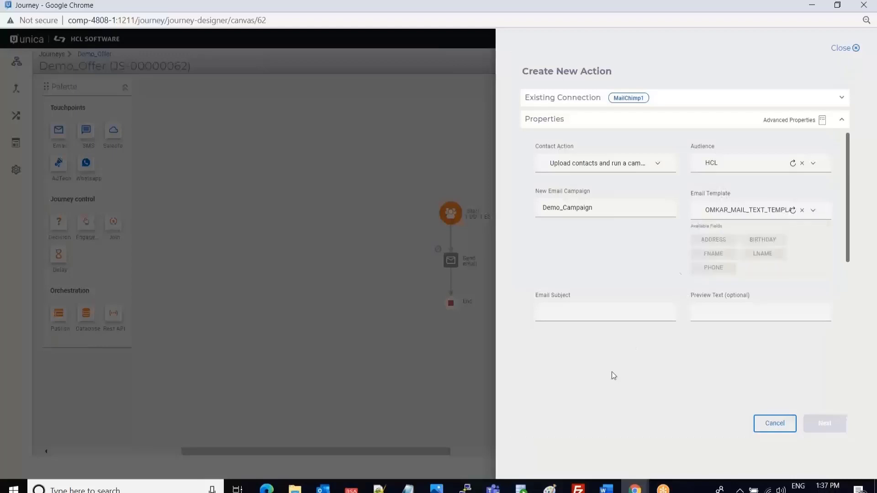
Set email subject Demo_Email and fill the sender's name from a suggestion.
left_click(548, 309)
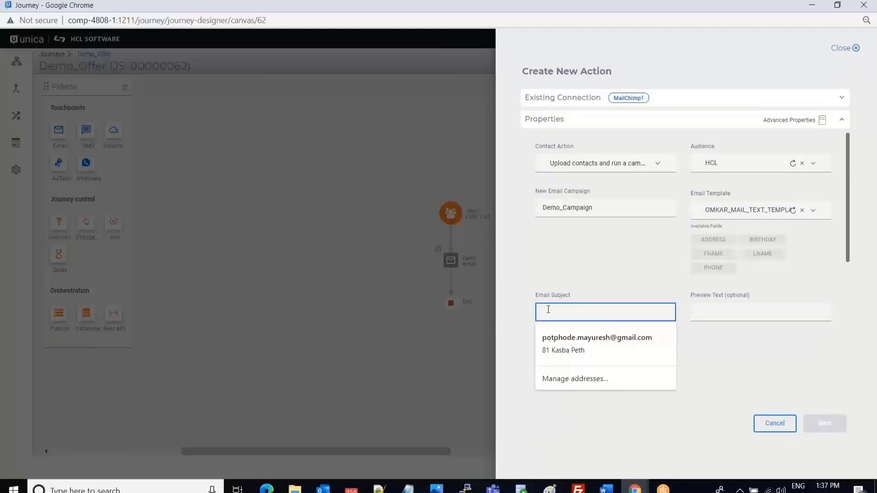
type("Demo_Email")
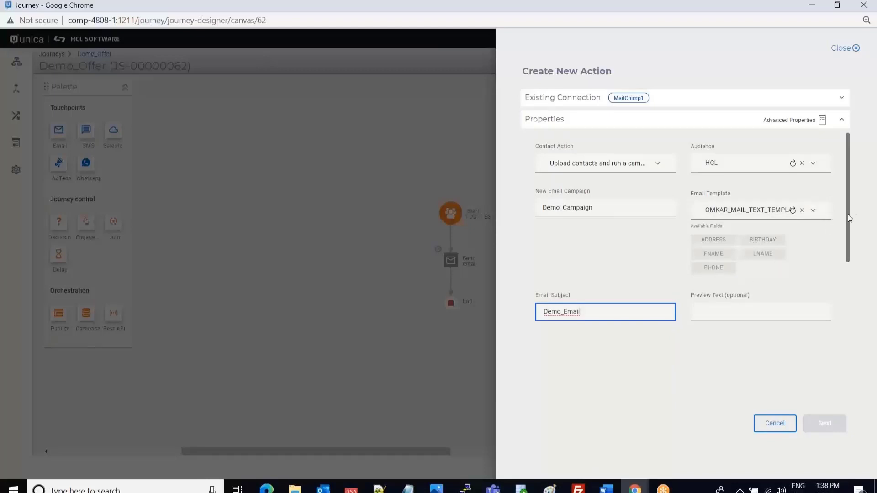
left_click_drag(849, 218, 849, 270)
left_click(581, 271)
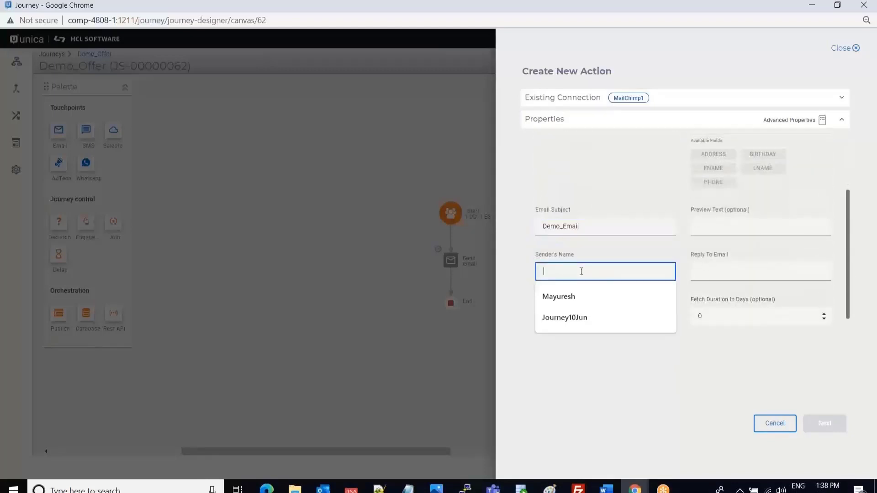
left_click(562, 297)
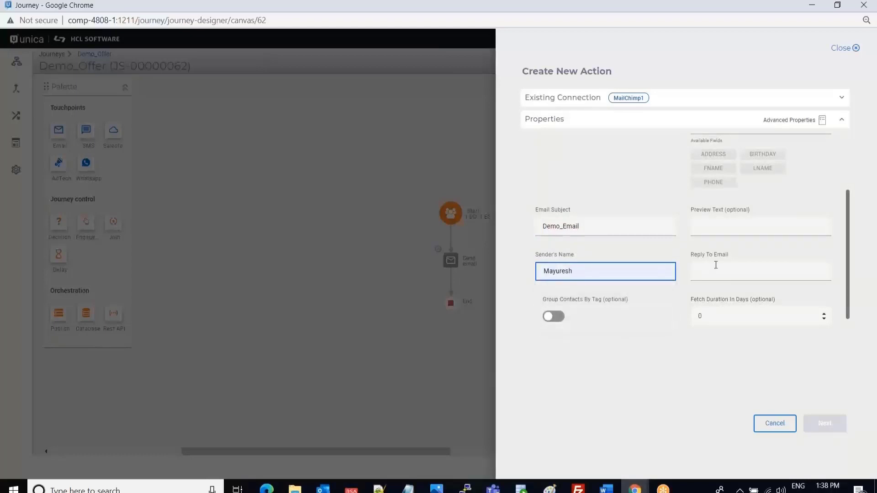
Enter the reply-to e-mail address and continue to Field Mapping.
left_click(721, 269)
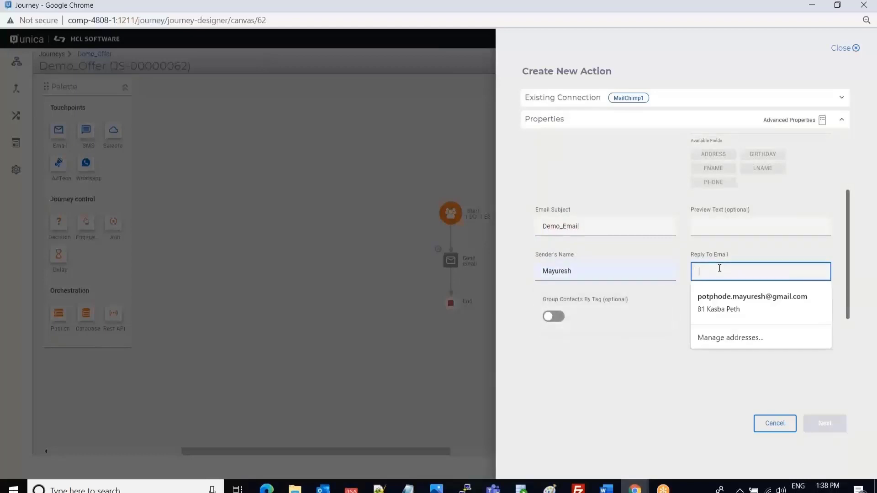
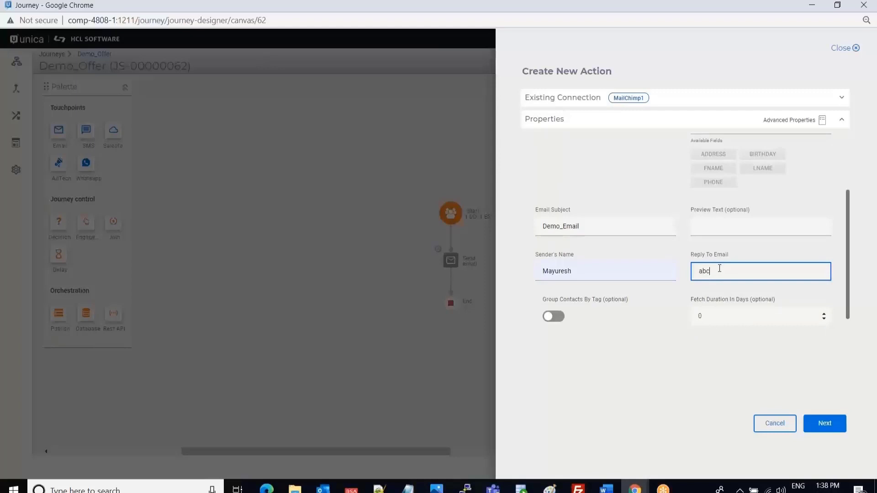
left_click(663, 361)
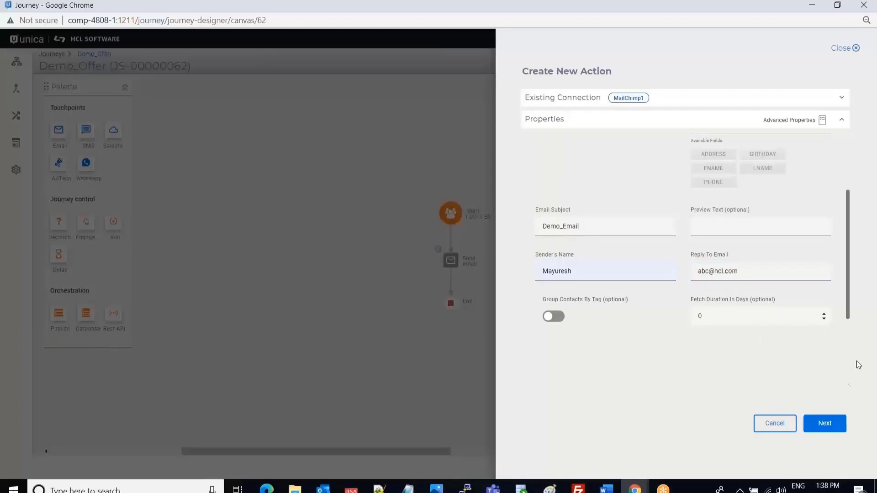
left_click(825, 422)
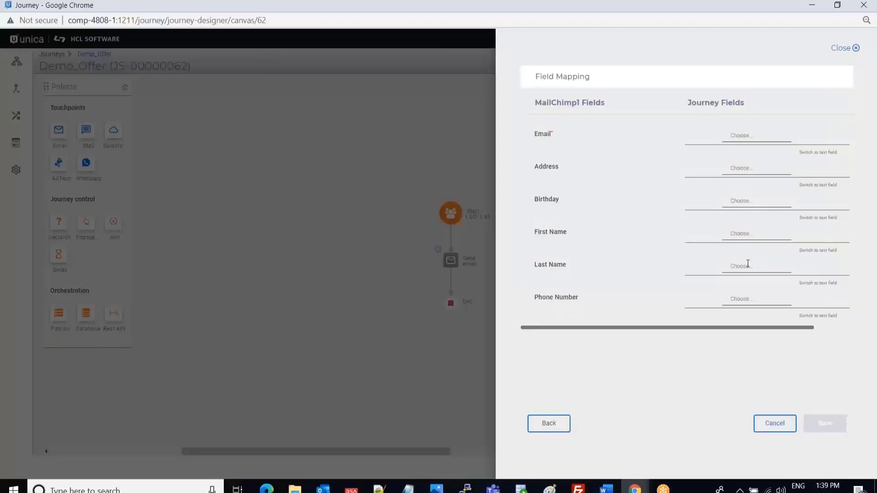
Map the MailChimp Email and Address fields to EmailAdd, and Birthday to ID.
left_click(737, 136)
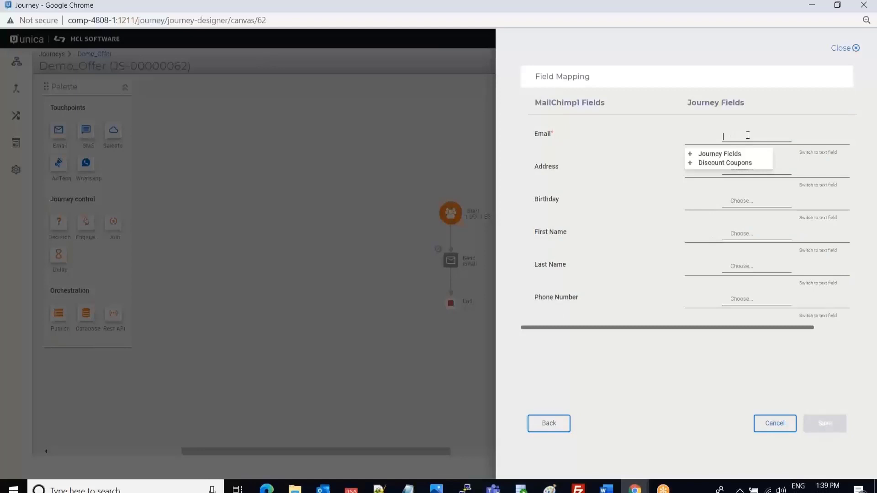
left_click(689, 155)
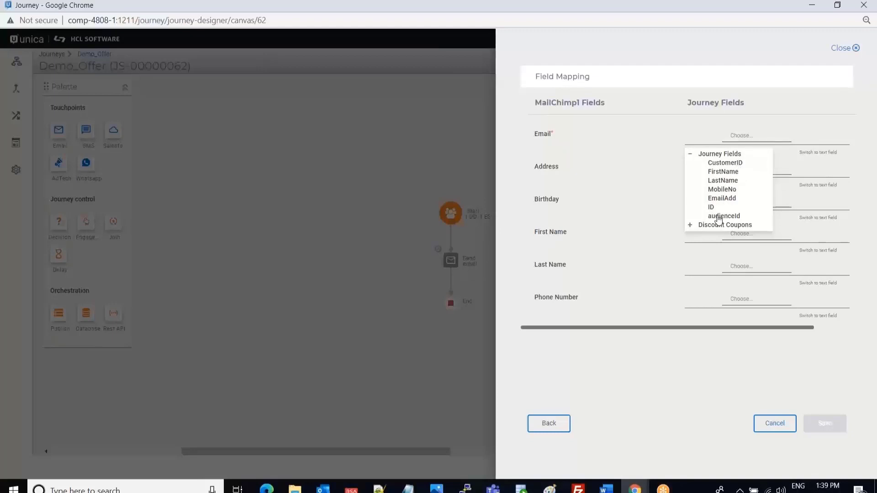
left_click(720, 198)
left_click(742, 168)
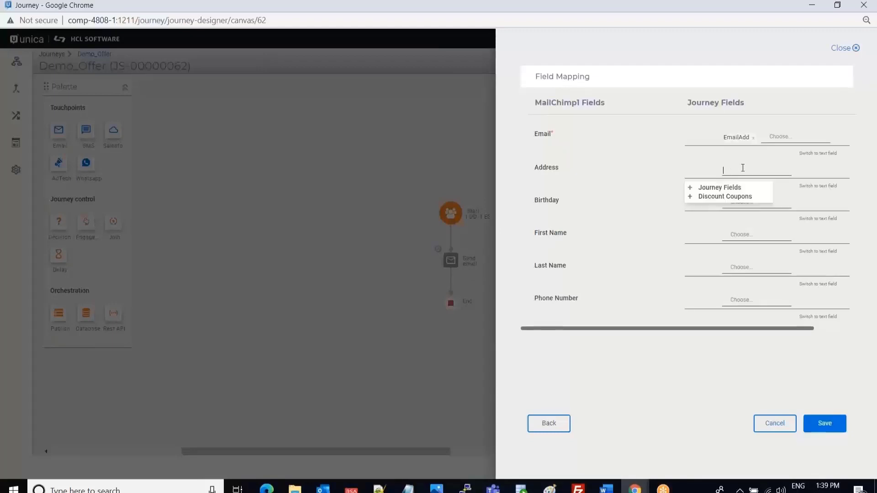
left_click(690, 188)
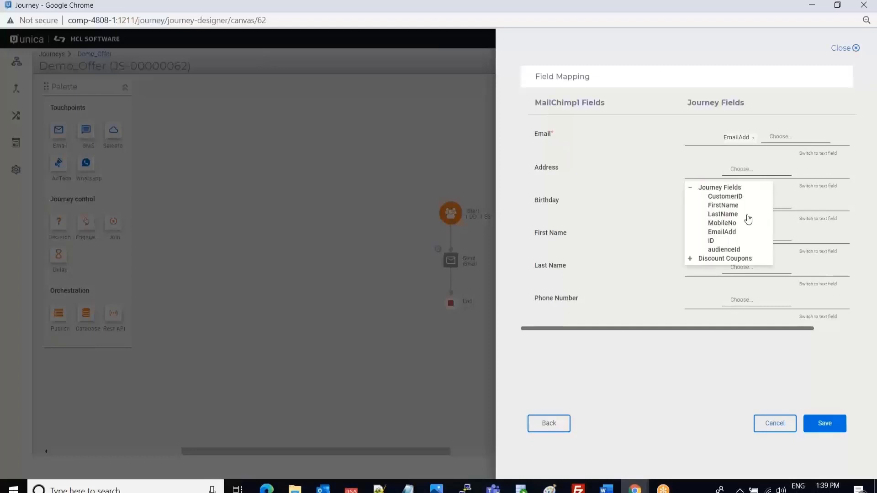
left_click(722, 233)
left_click(748, 203)
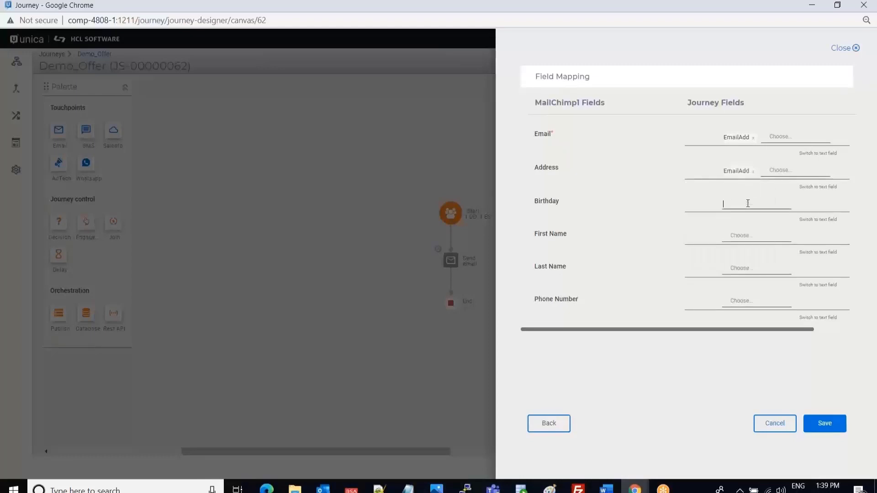
left_click(690, 222)
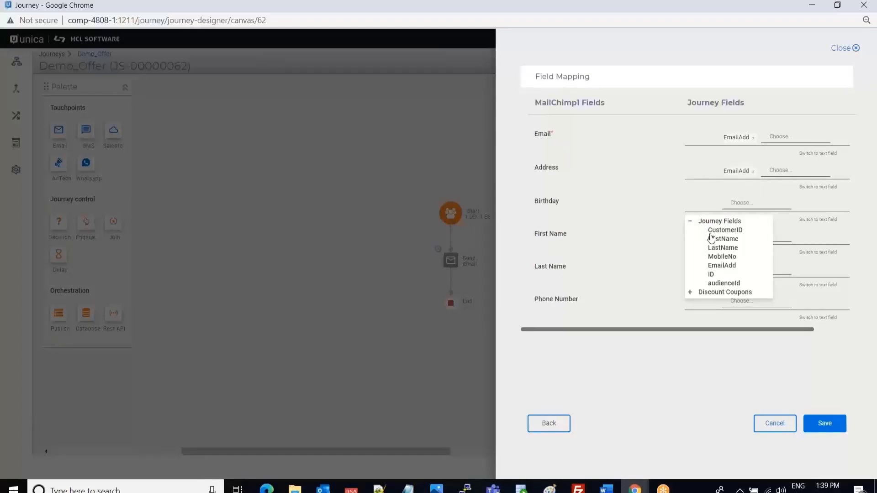
left_click(712, 274)
Map First Name to FirstName, Last Name to LastName, and Phone Number to MobileNo.
left_click(749, 236)
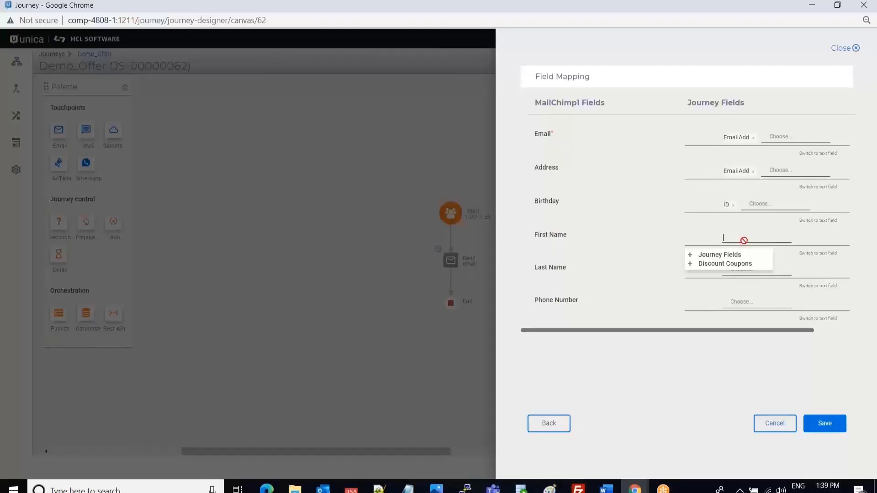
left_click(689, 254)
left_click(727, 273)
left_click(737, 269)
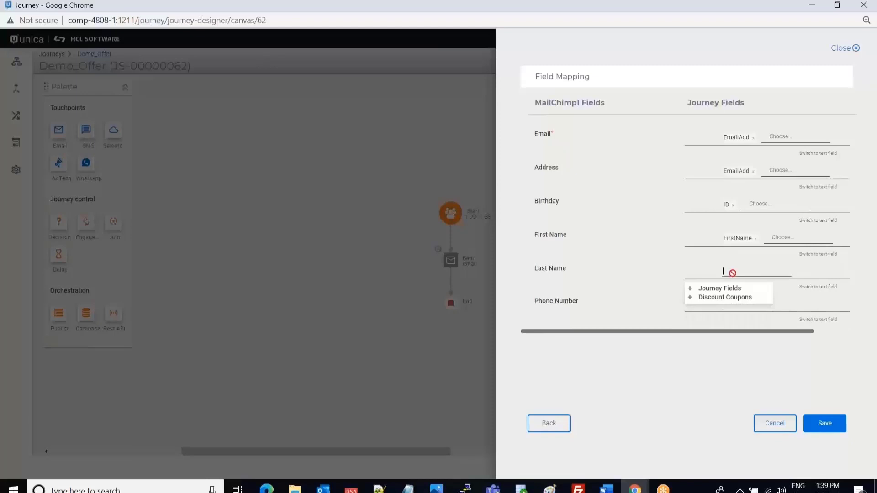
left_click(689, 289)
left_click(723, 316)
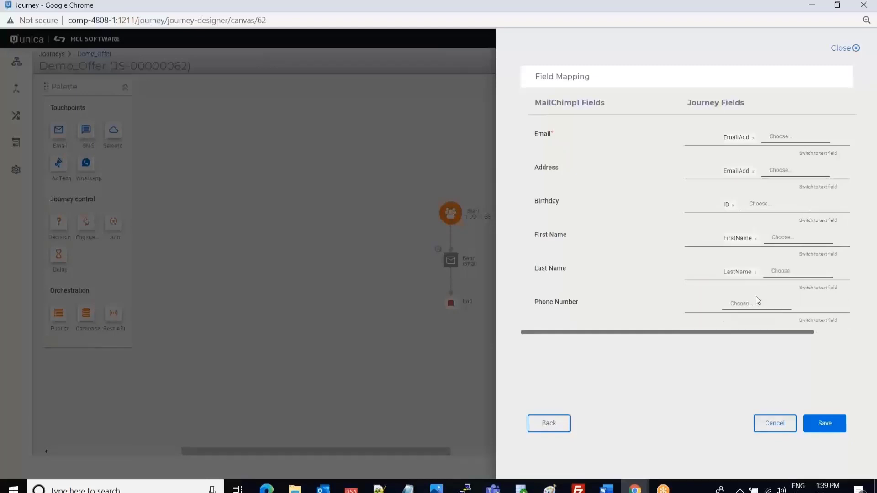
left_click(755, 297)
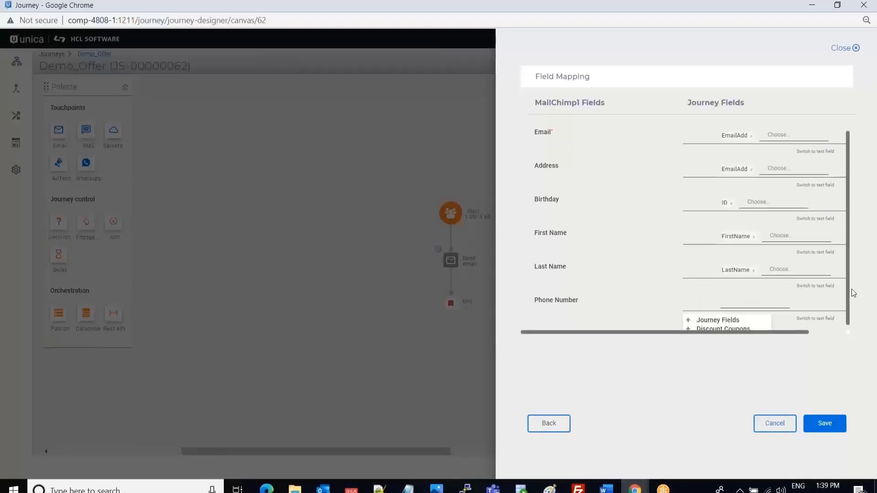
scroll(851, 289, "down", 1)
left_click(688, 315)
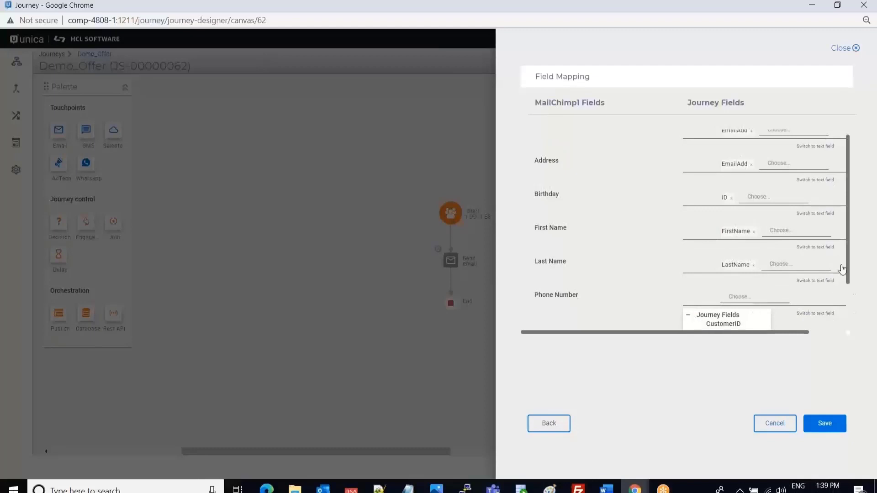
left_click_drag(848, 269, 847, 306)
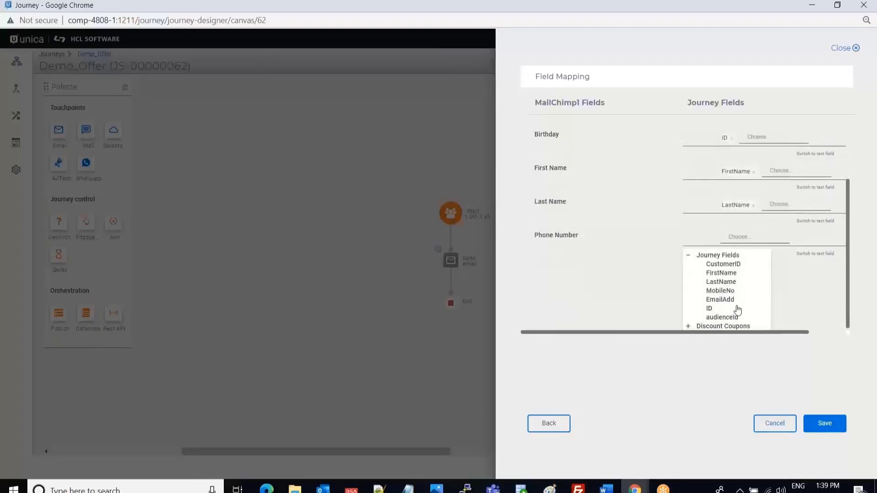
left_click(721, 290)
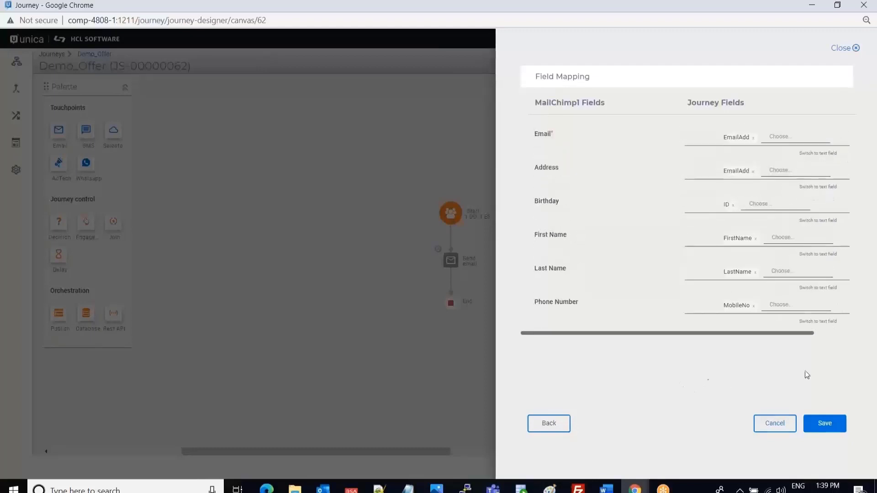